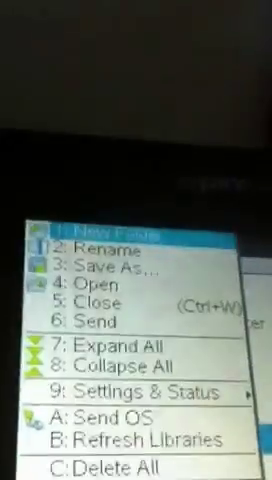
Move the file actions menu highlight down from New Folder toward Save As
key("Down")
key("Down")
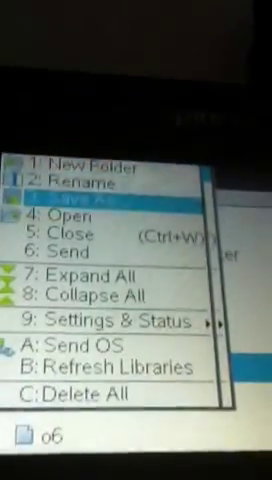